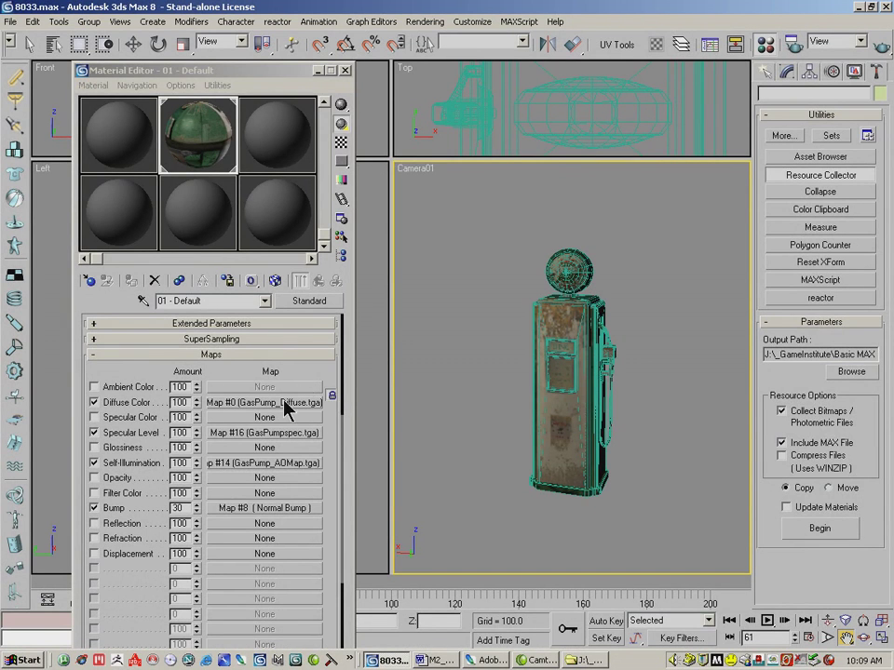
Step: View the GasPump_Diffuse.tga image in the Diffuse Color map, then return to the parent material
click(287, 410)
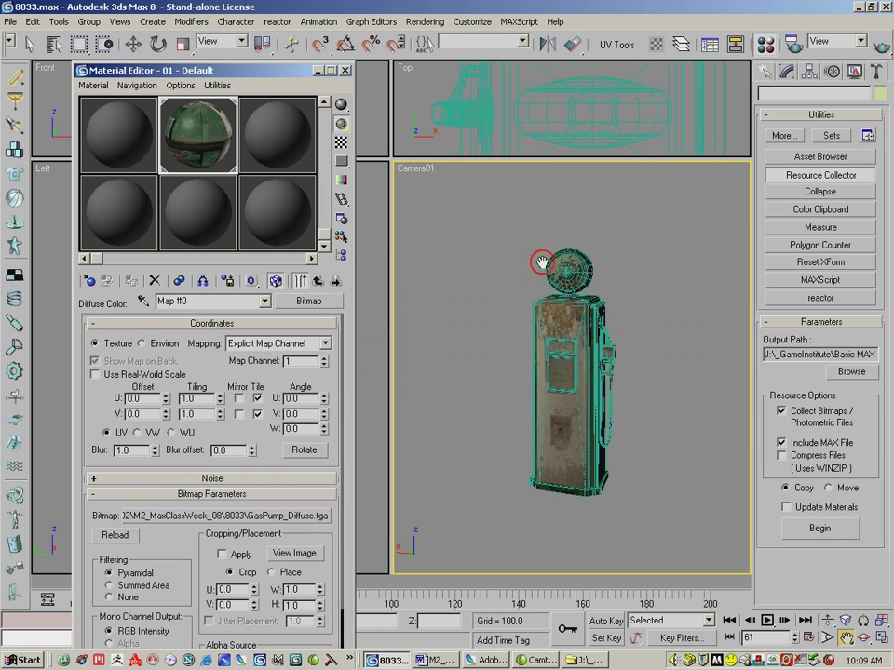
click(296, 554)
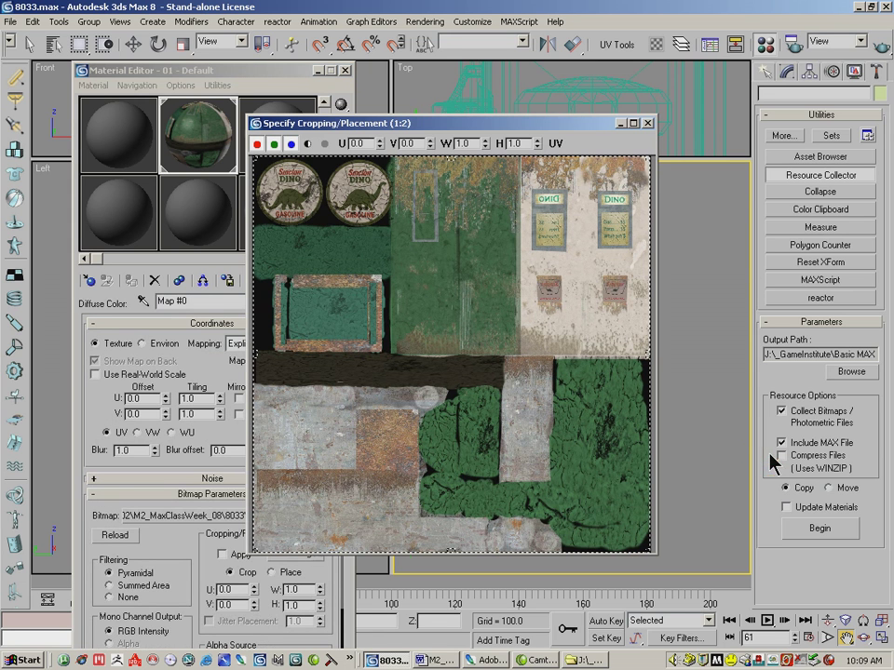
click(648, 123)
click(264, 301)
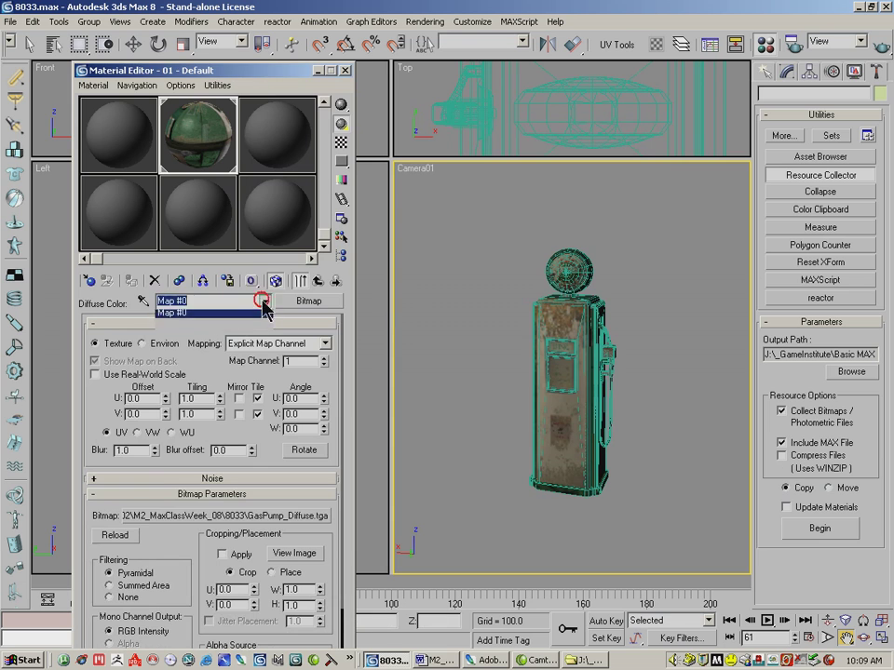
click(214, 316)
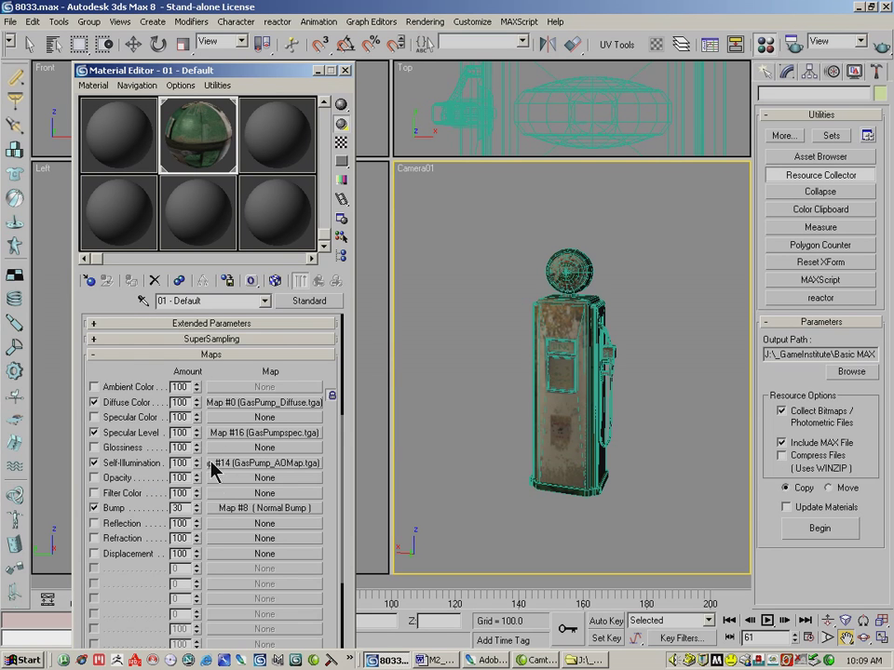
Step: View the GasPump_AOMap.tga image in the Self-Illumination map and go back to the 01 - Default material
click(269, 463)
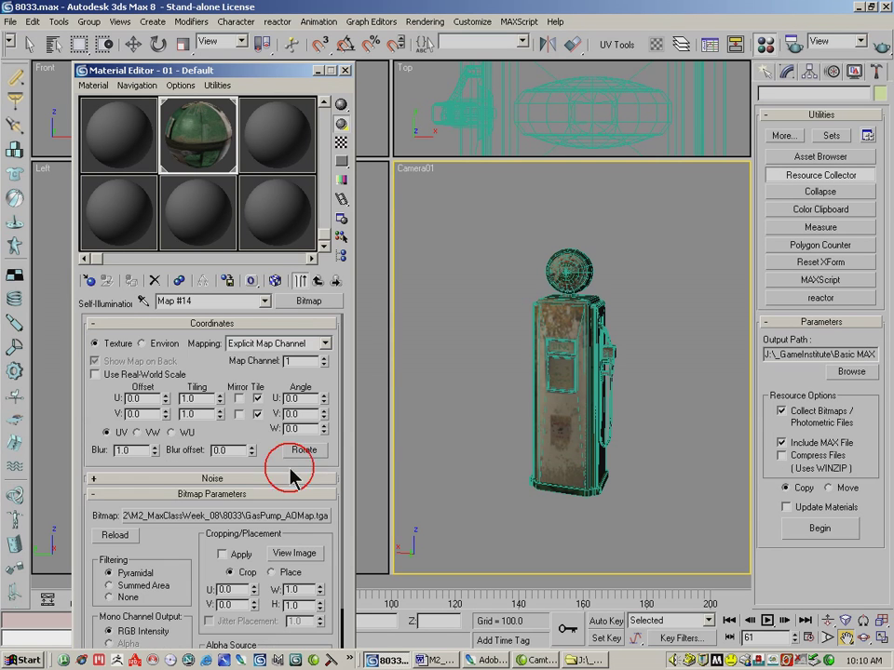
click(302, 556)
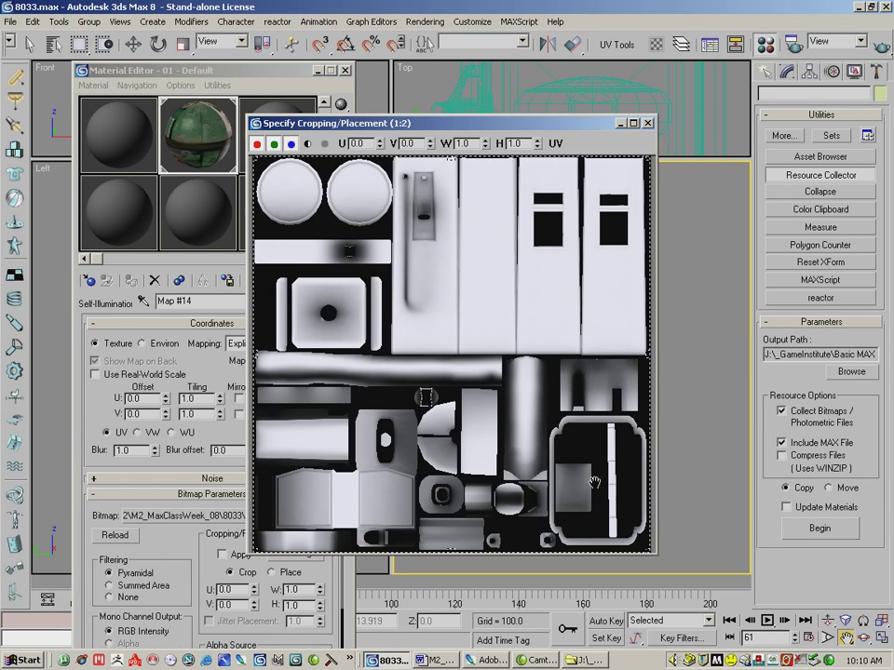
click(649, 123)
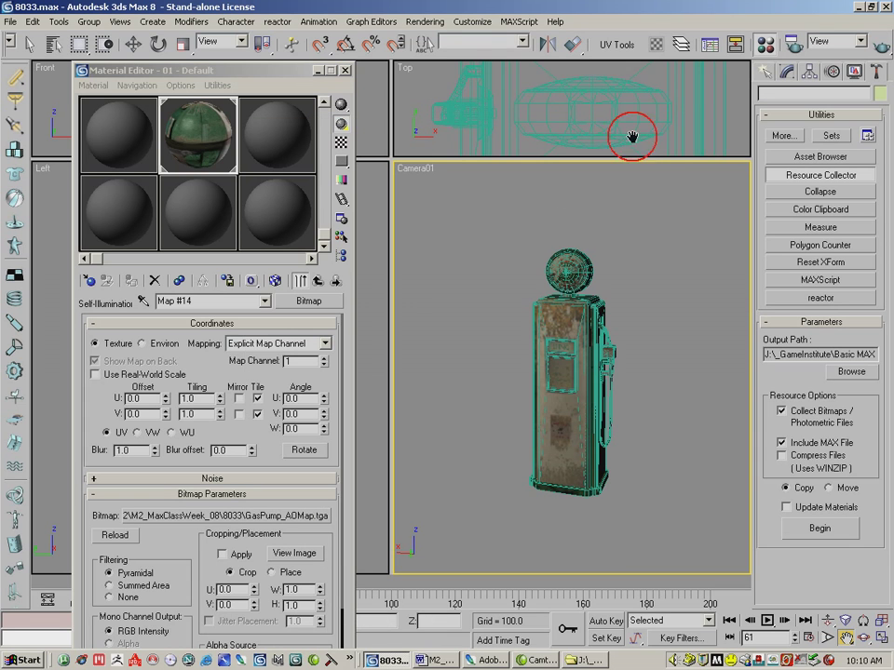
click(265, 310)
click(237, 317)
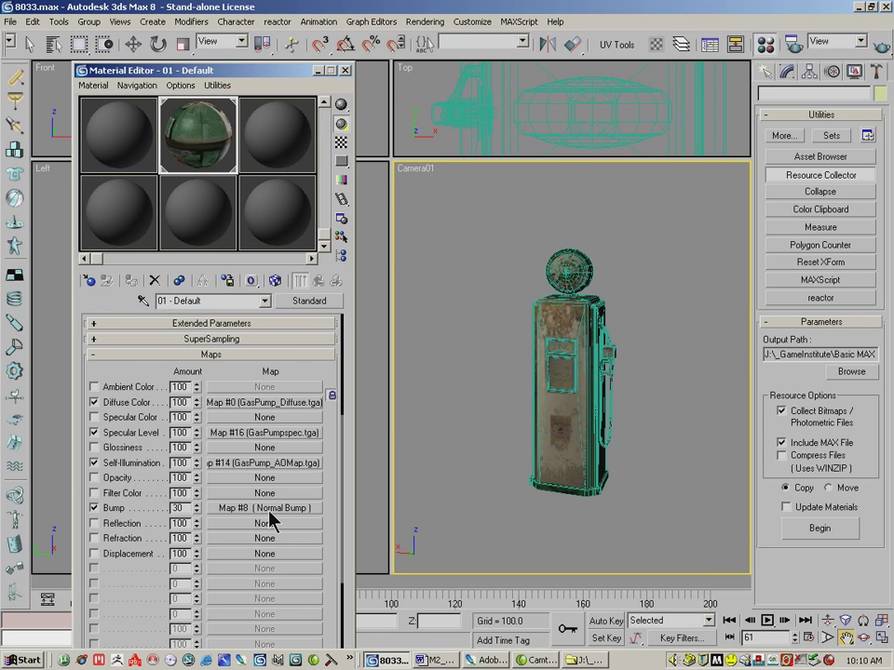
Step: View the GasPump norm.tga image inside the Bump slot's Normal Bump map and return to the 01 - Default material
click(269, 510)
click(220, 343)
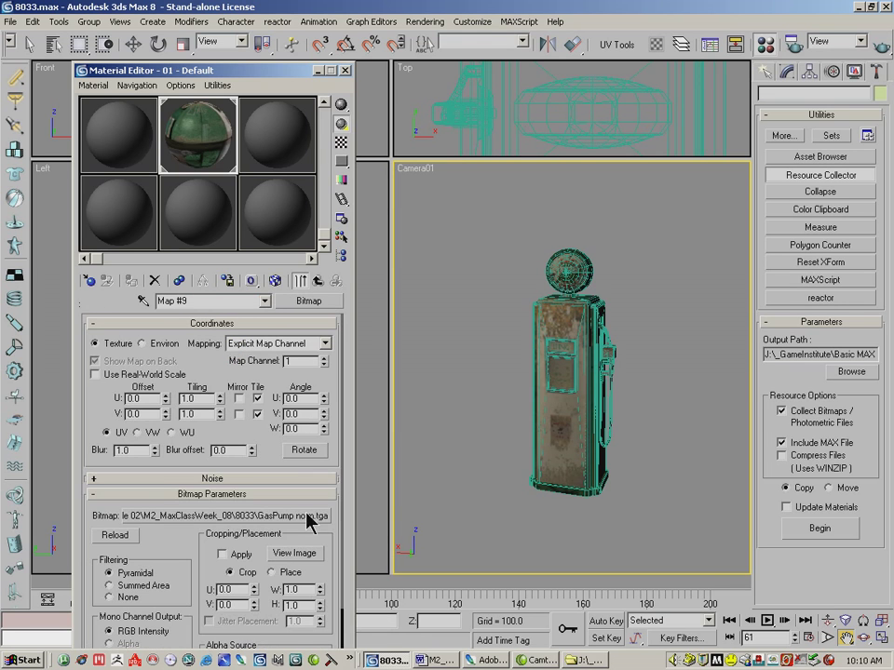
click(294, 553)
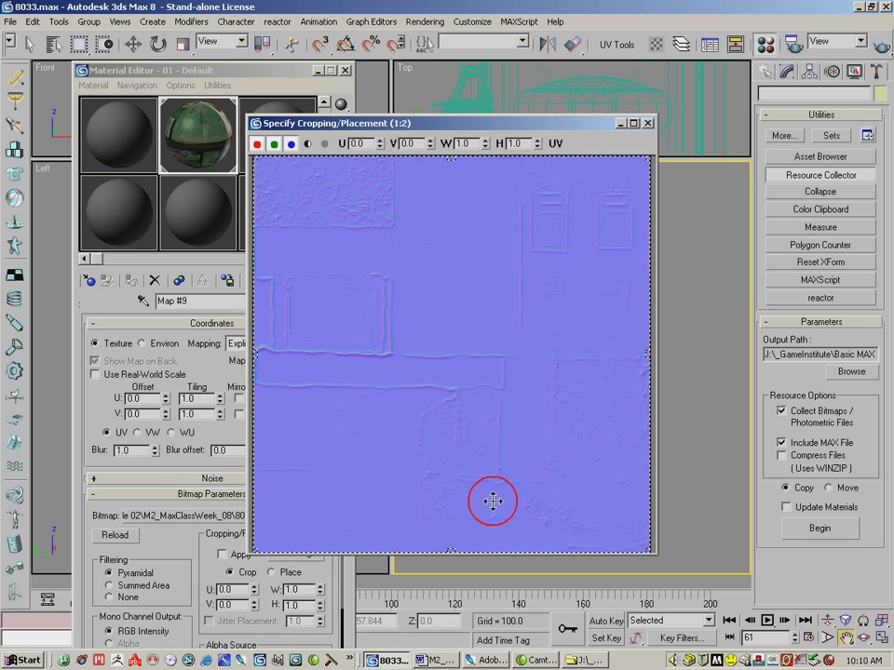
click(648, 123)
click(265, 301)
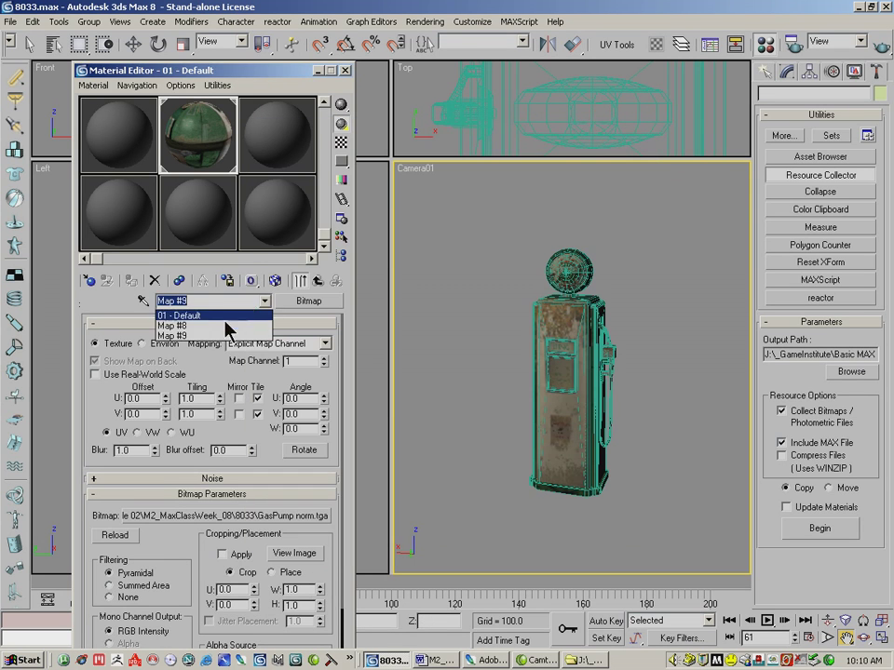
click(191, 315)
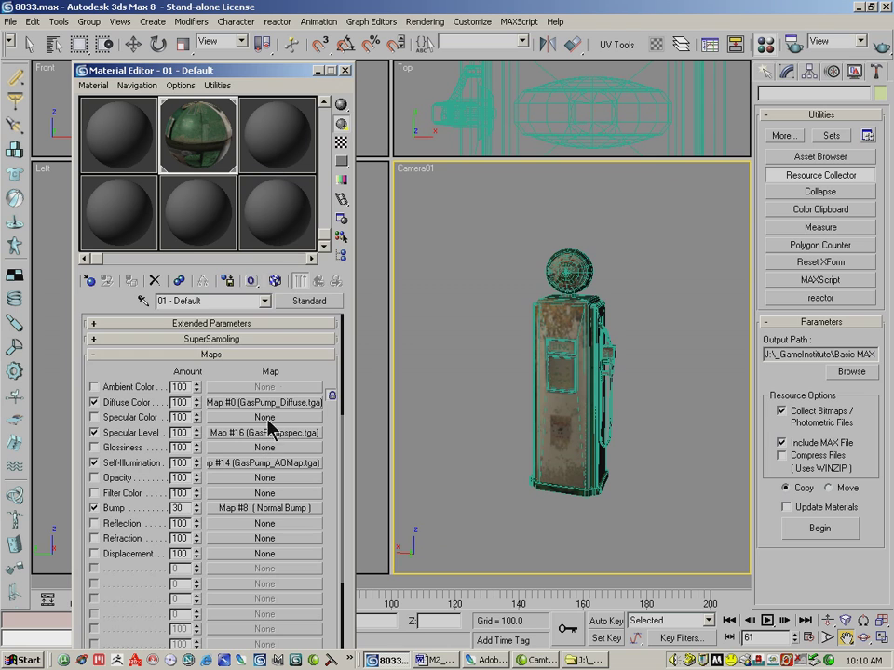
Step: Copy the Specular Level map to the empty sample slot beside the gas pump material and view its image
drag(247, 439, 289, 133)
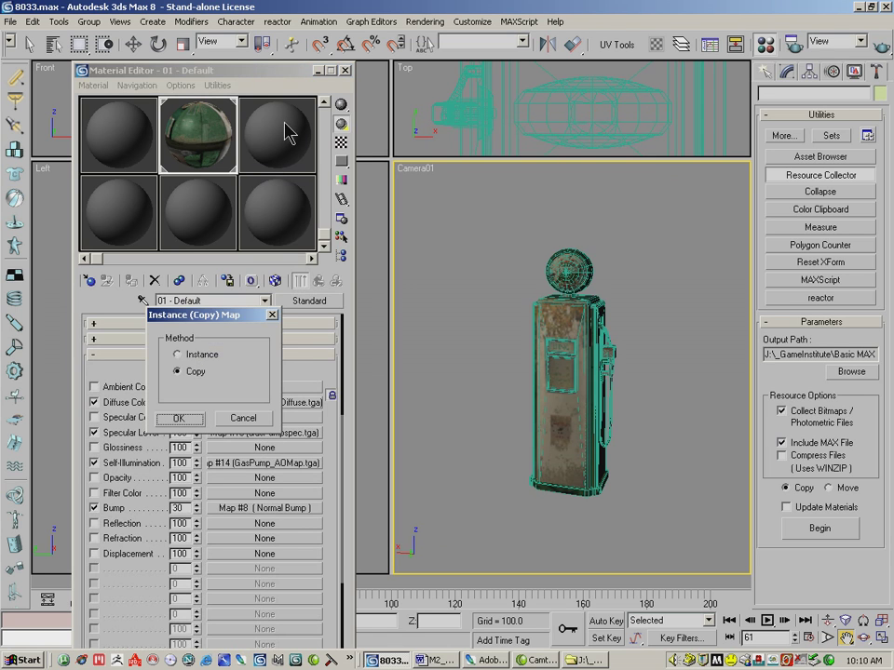
click(178, 418)
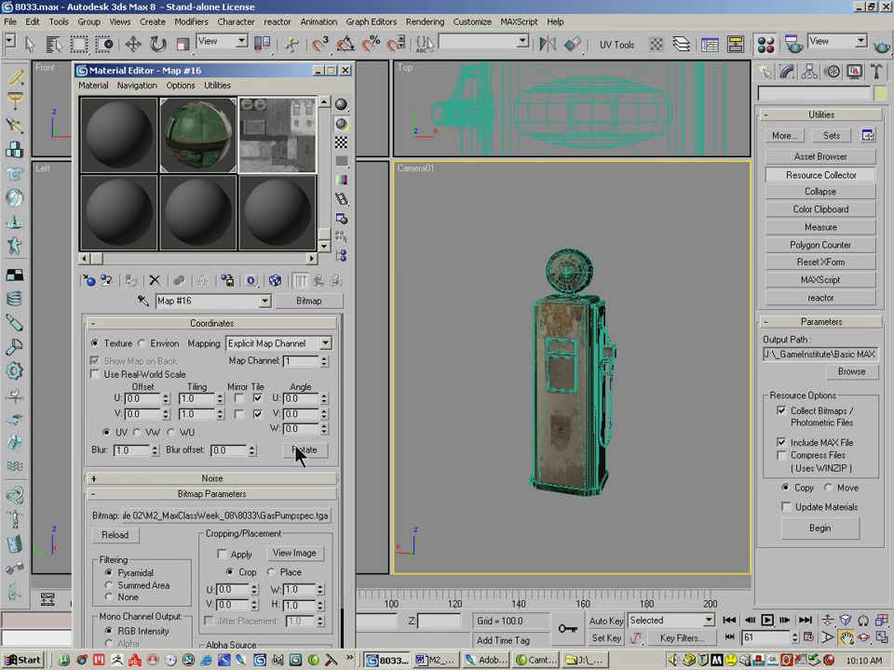
click(296, 552)
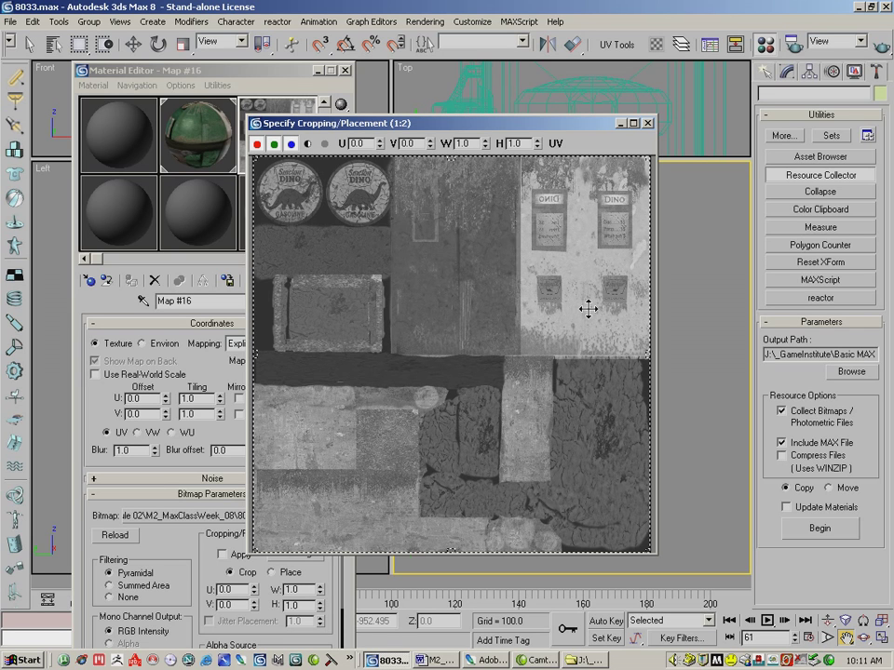
click(648, 128)
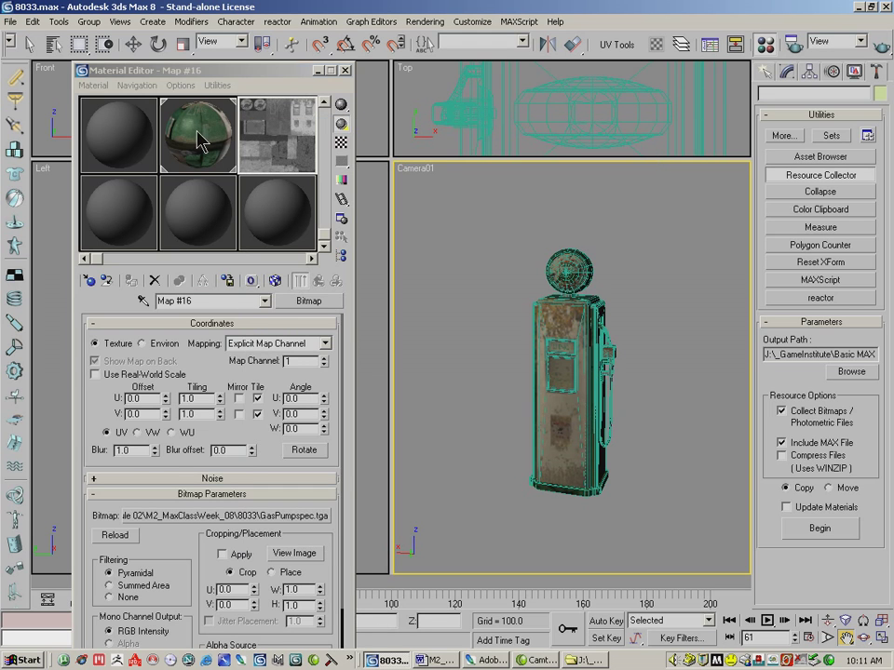
Step: Clear the Specular Level map of the 01 - Default material and set its Specular Level to 73
click(168, 110)
drag(226, 373, 226, 506)
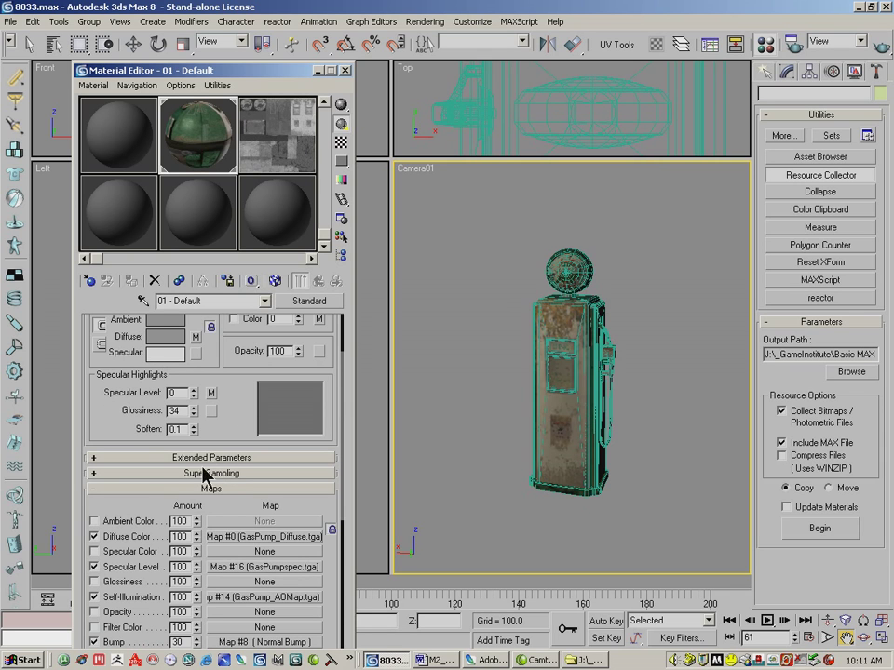
right_click(212, 394)
click(222, 411)
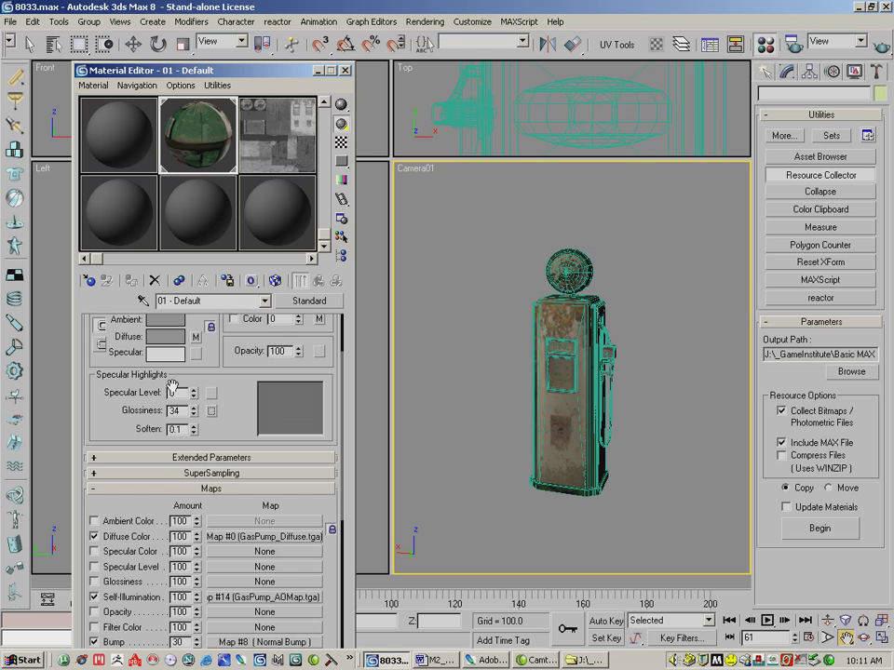
drag(196, 394, 145, 251)
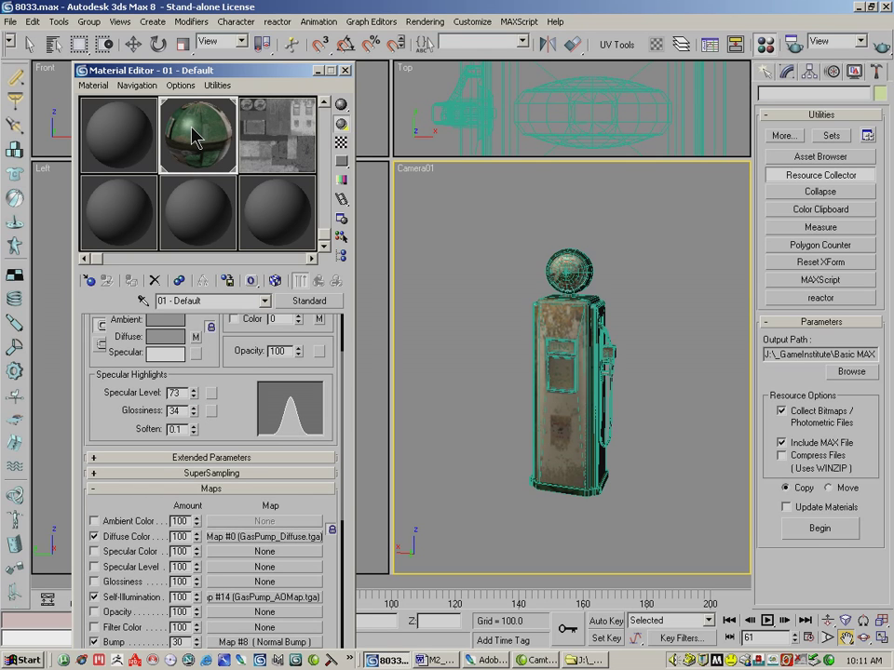
Step: Render the Camera01 view, then disable the Diffuse Color map and render the pump again
click(879, 41)
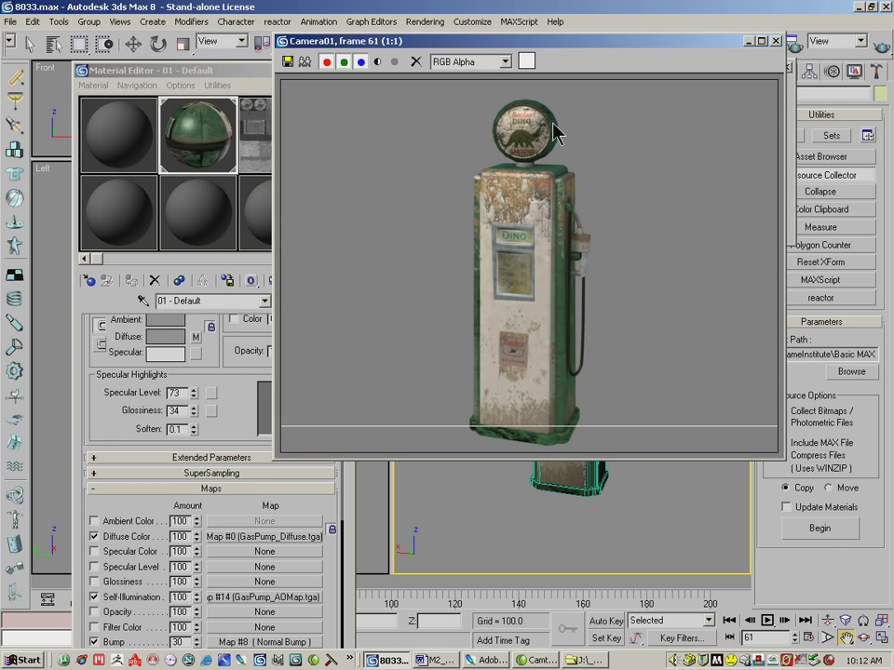
click(773, 41)
drag(276, 490, 269, 406)
click(94, 459)
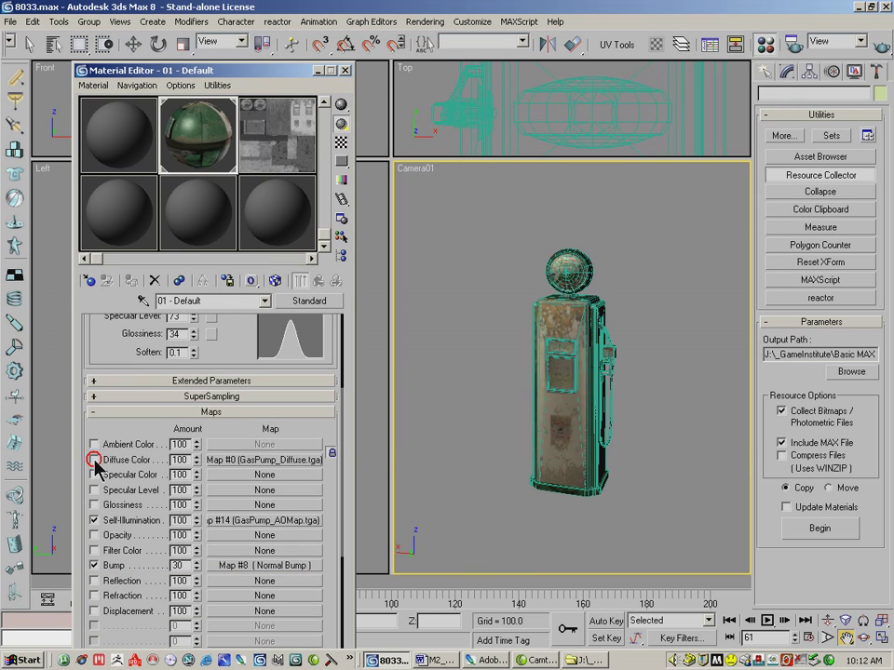
key(shift+q)
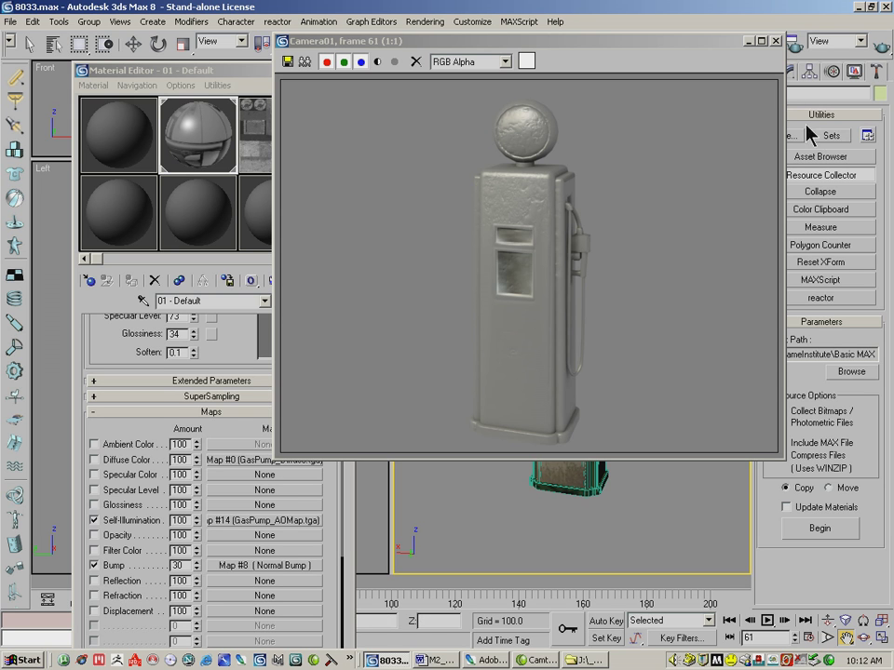
click(775, 40)
Step: Assign GasPumpspec.tga as a Bitmap to the material's Specular Level and return to the parent material
scroll(225, 367, up, 2)
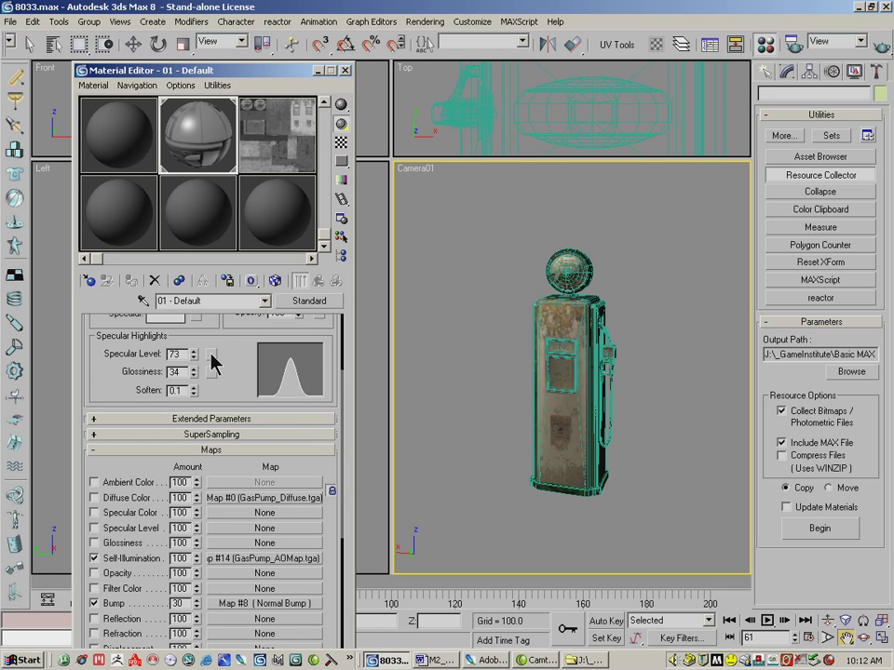
click(212, 356)
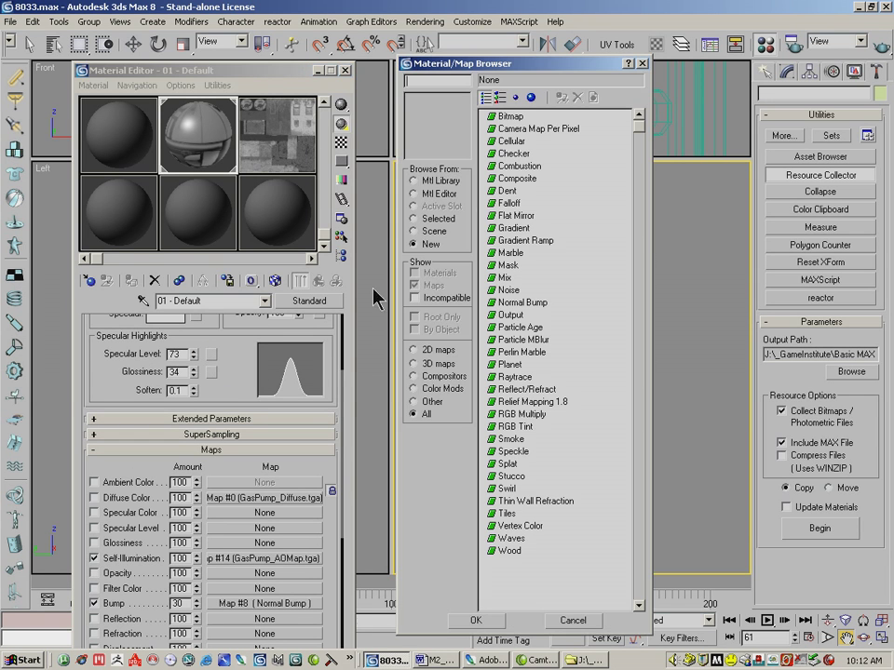
double_click(356, 116)
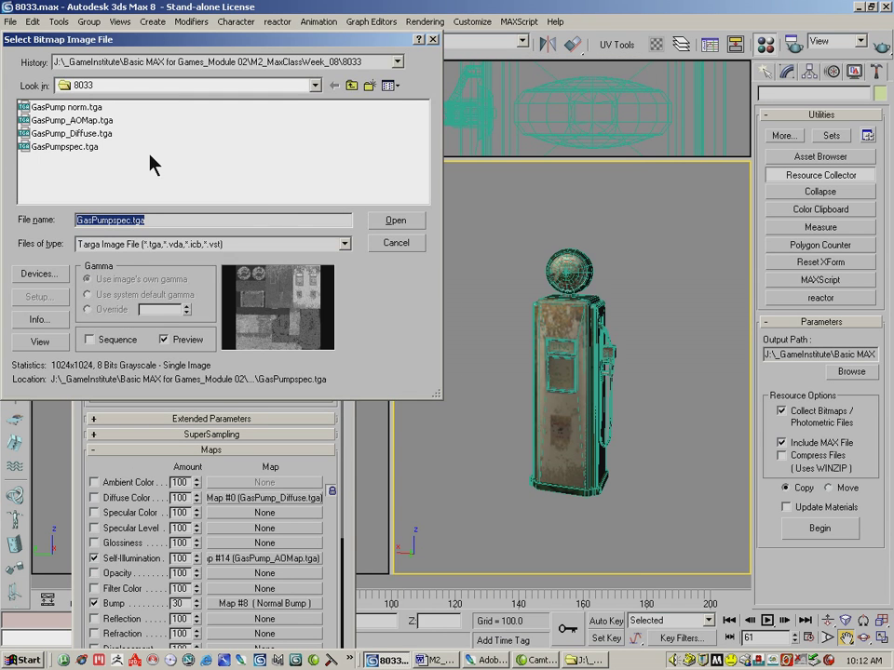
click(44, 146)
click(372, 224)
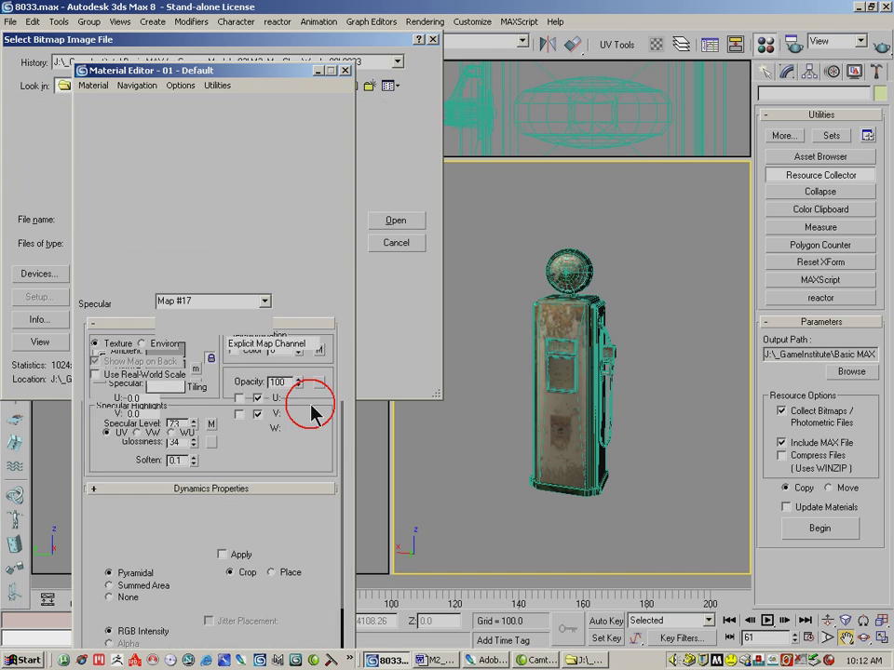
drag(212, 361, 194, 434)
click(317, 280)
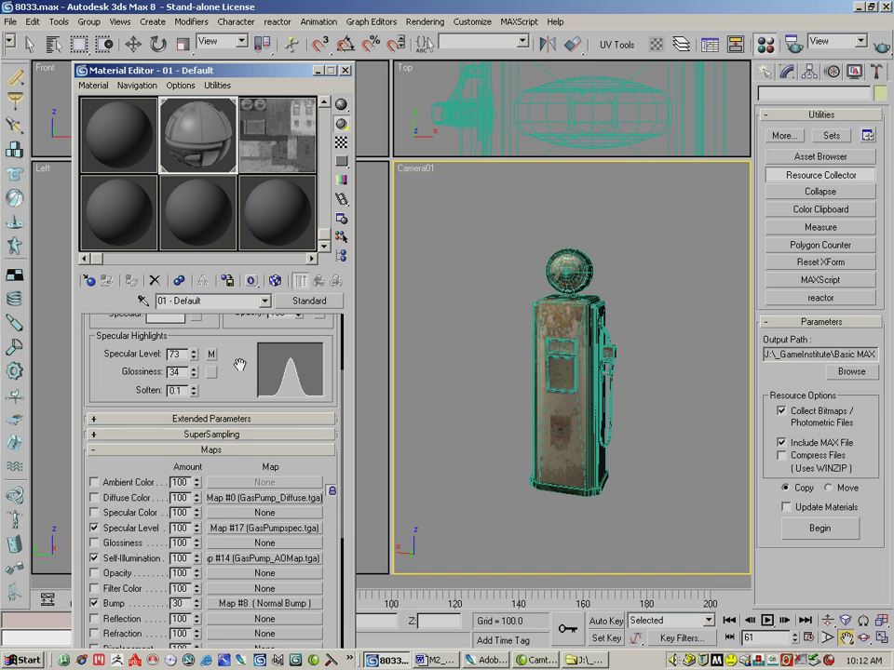
Step: Set the material's Specular Level to 34 and render the Camera01 view
scroll(214, 377, up, 2)
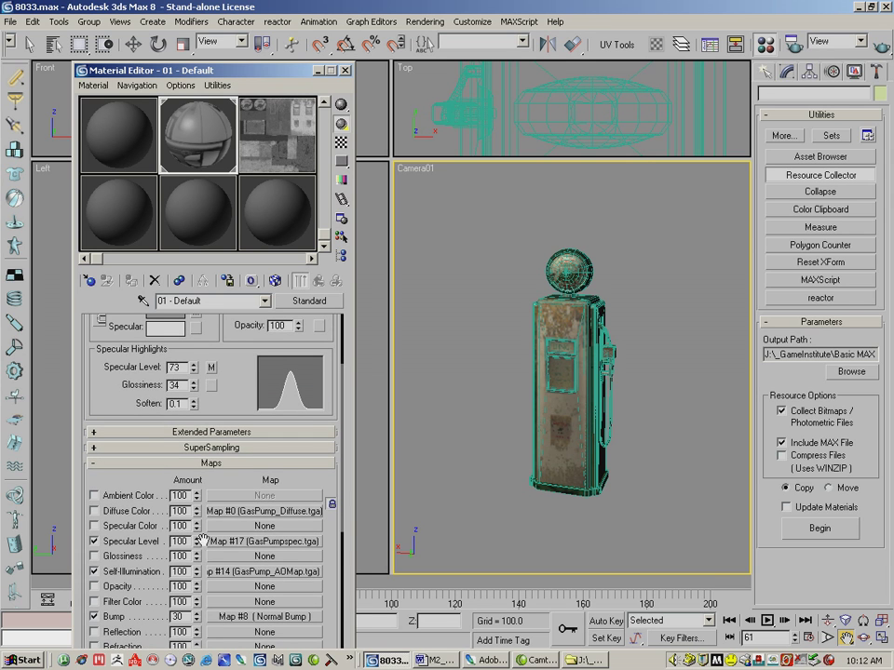
drag(194, 367, 195, 410)
mouse_move(194, 367)
mouse_down()
mouse_move(196, 348)
mouse_move(196, 365)
mouse_up()
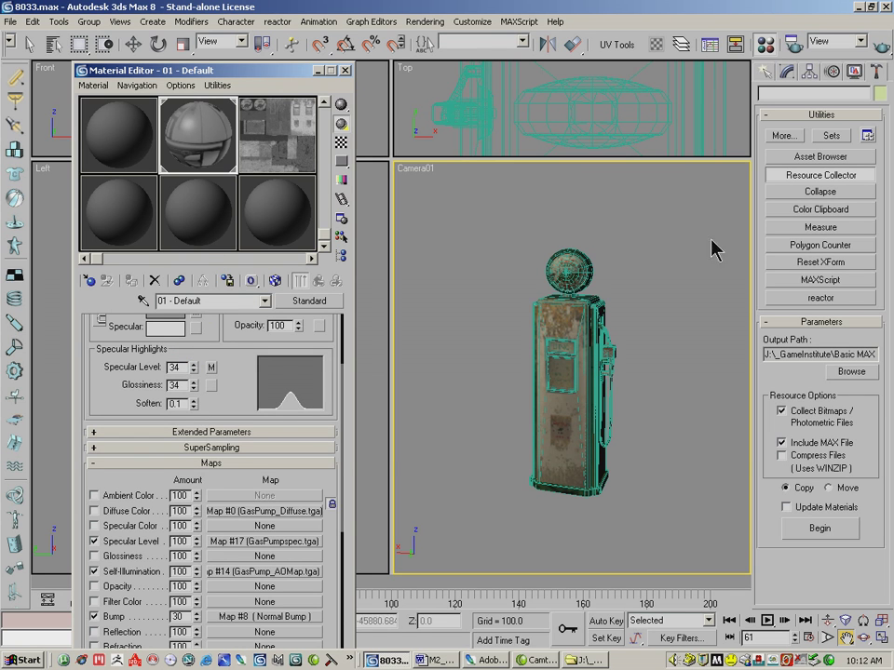
click(879, 48)
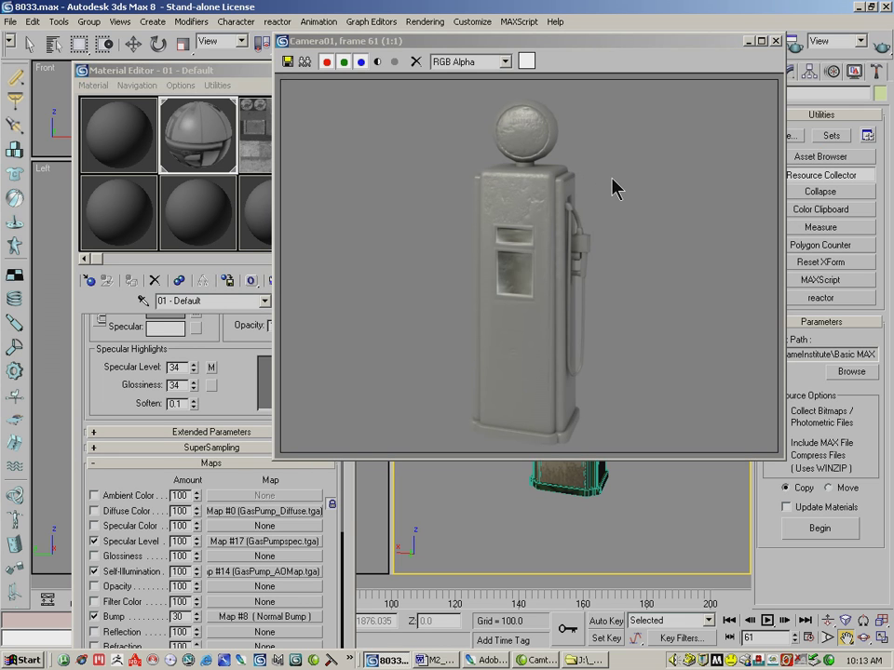
Step: Set Glossiness to 33 and copy the Specular Level map into the Glossiness slot as an instance
click(222, 92)
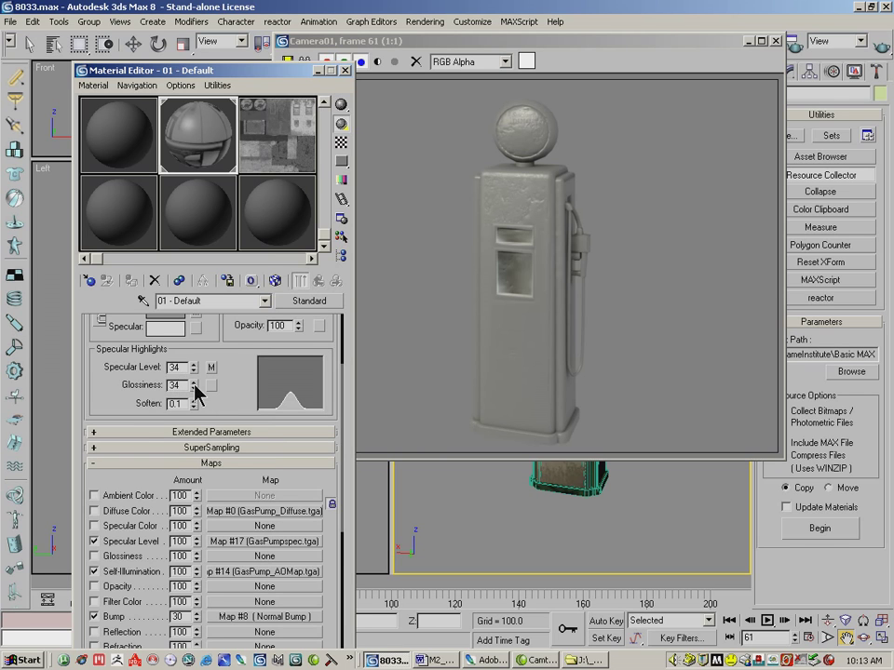
drag(195, 379, 194, 388)
scroll(236, 407, down, 2)
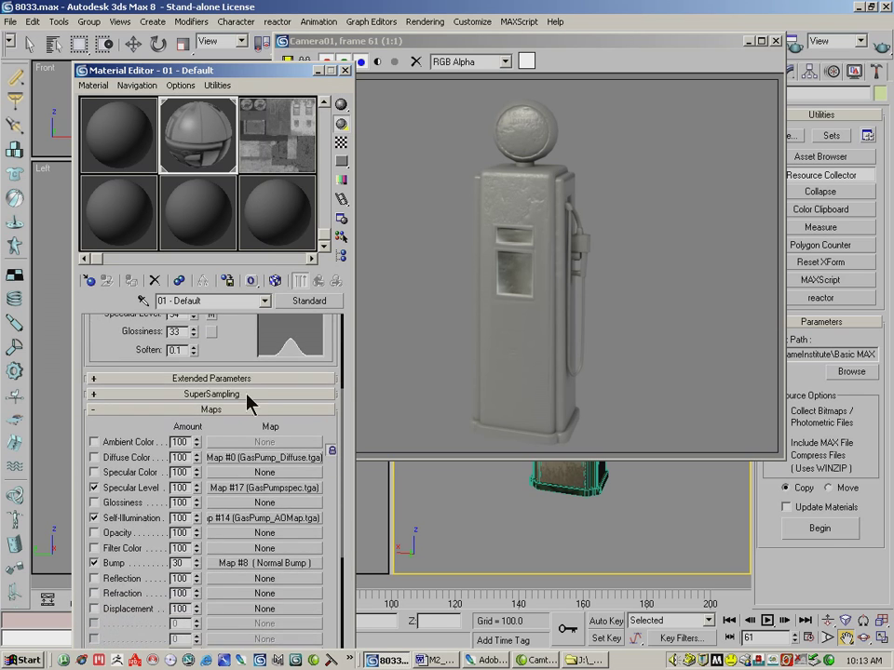
mouse_move(267, 487)
mouse_down()
mouse_move(225, 486)
mouse_move(208, 510)
mouse_move(261, 503)
mouse_up()
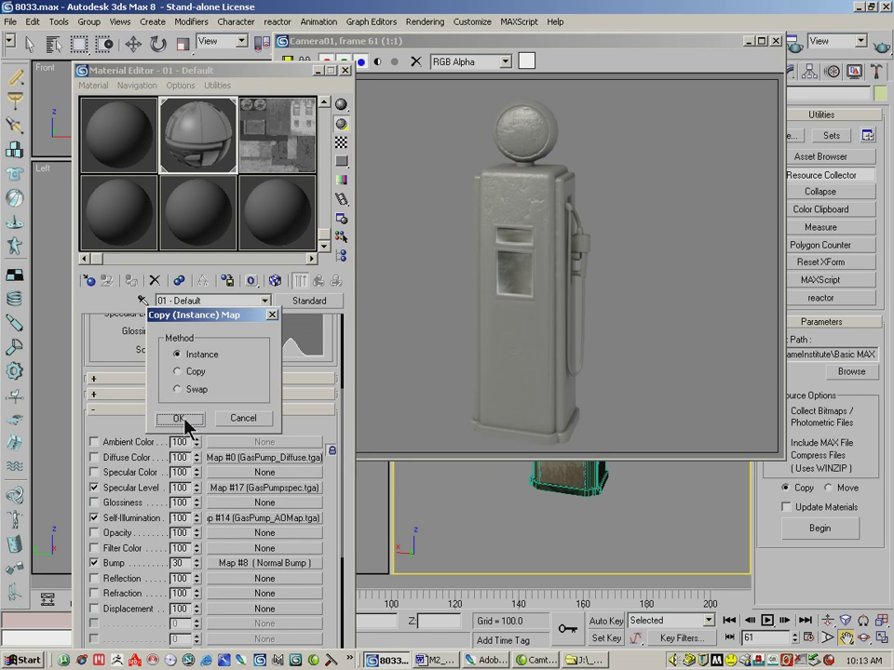
click(184, 421)
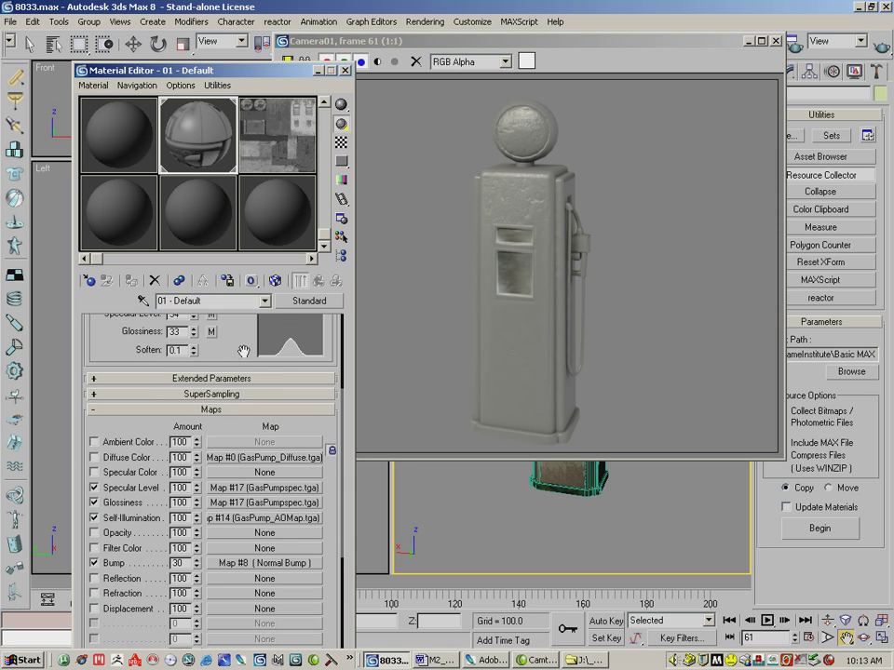
Step: Render the Camera01 view, then re-enable the Diffuse Color map and render again
drag(242, 351, 229, 372)
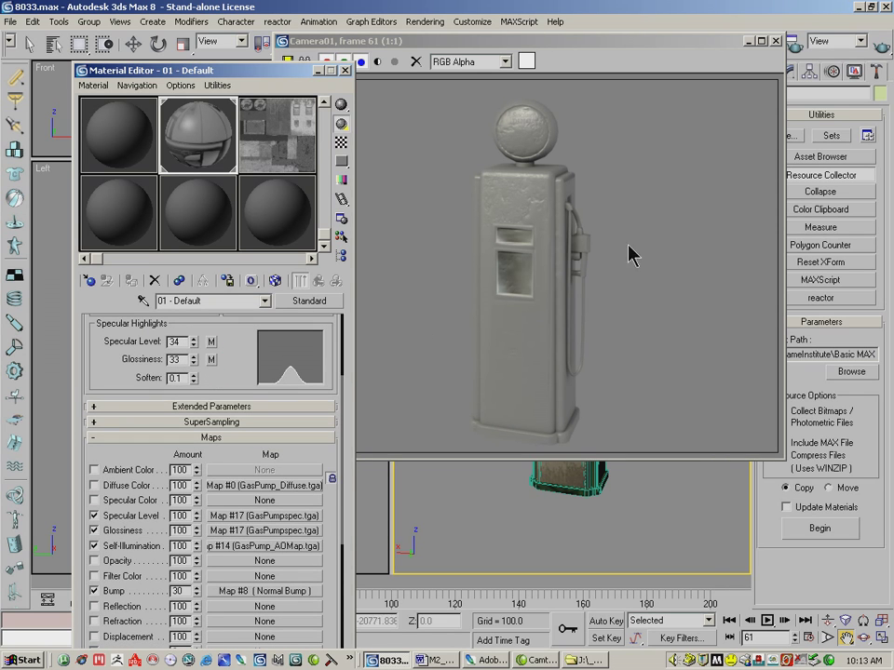
click(875, 42)
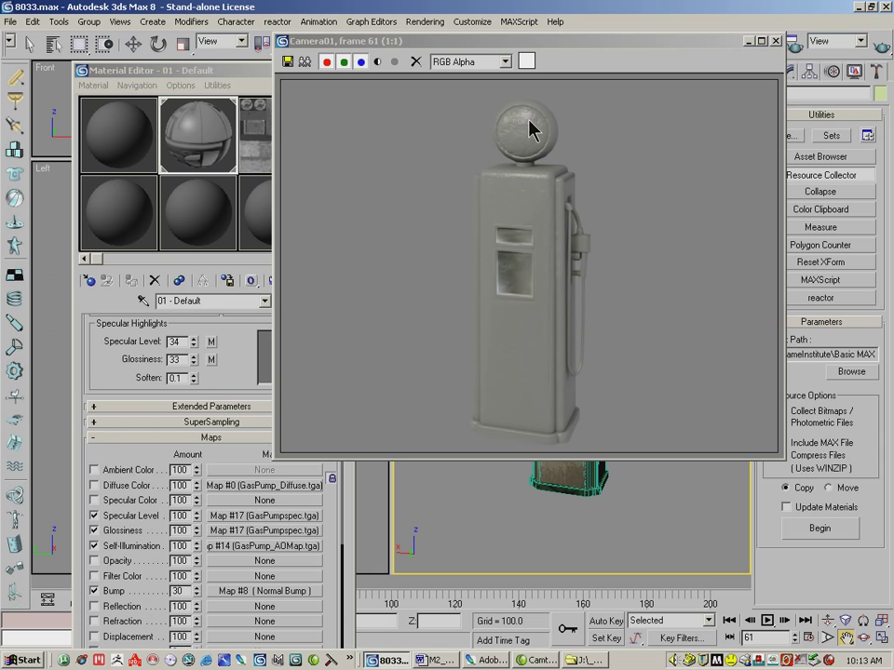
click(93, 485)
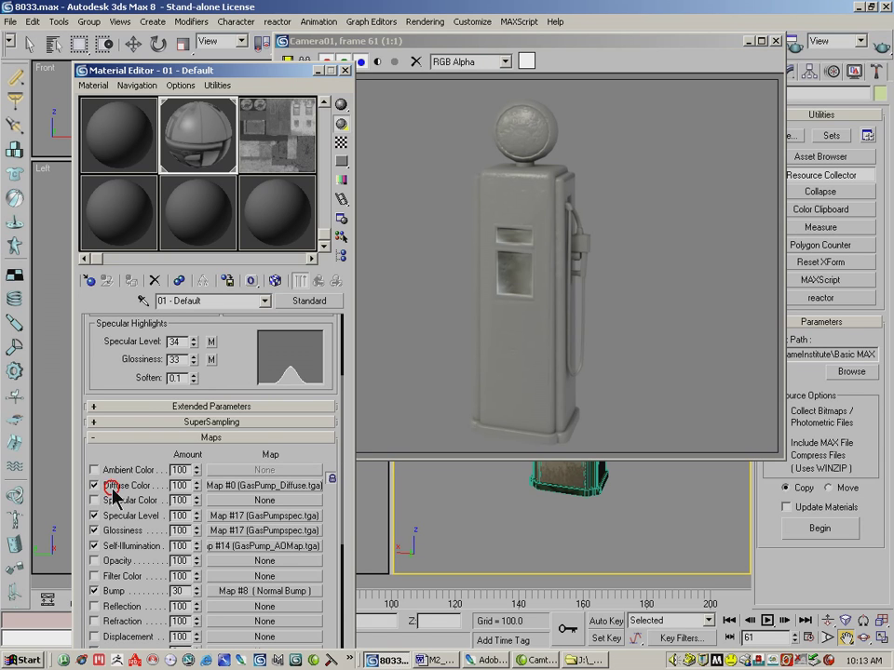
click(875, 43)
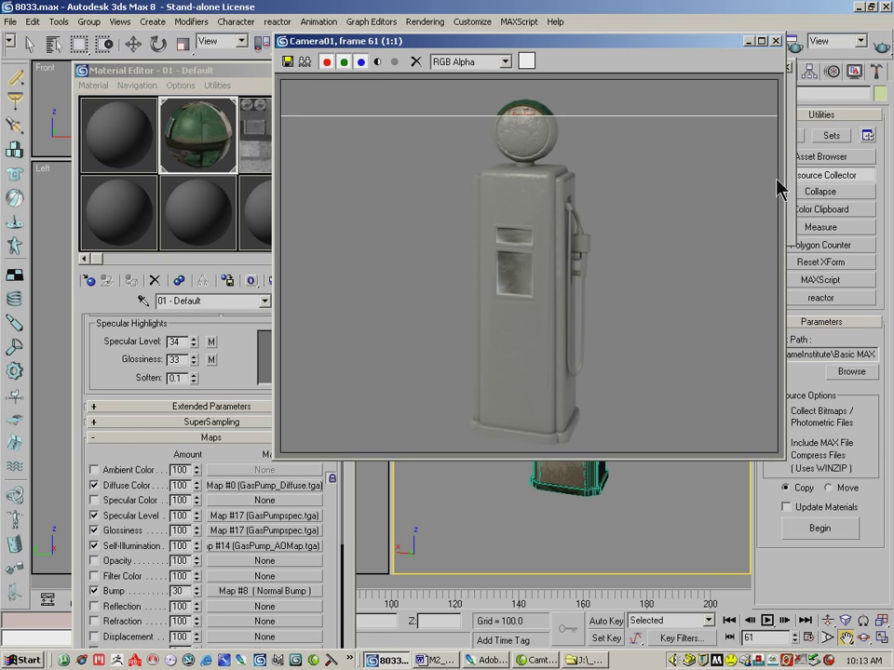